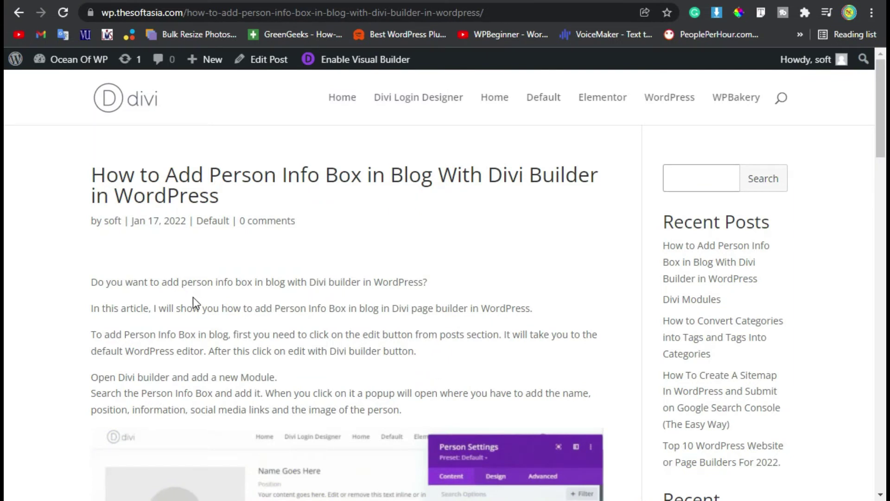
- Go to the WordPress admin dashboard
{"action": "scroll", "coordinate": [193, 296], "scroll_direction": "down", "scroll_amount": 15}
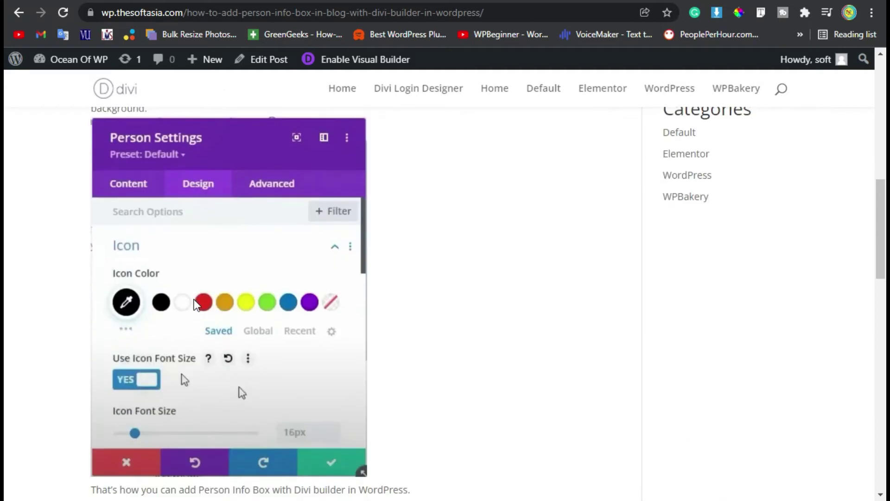
{"action": "scroll", "coordinate": [197, 305], "scroll_direction": "down", "scroll_amount": 8}
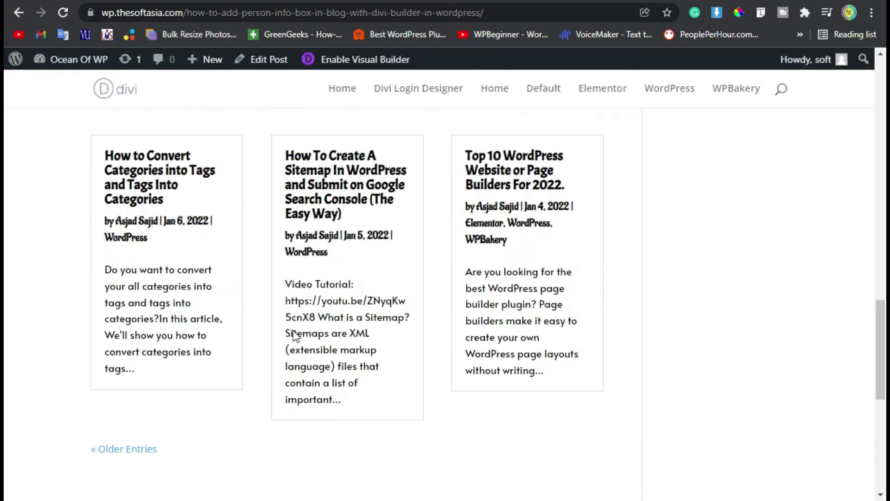
{"action": "scroll", "coordinate": [231, 392], "scroll_direction": "down", "scroll_amount": 6}
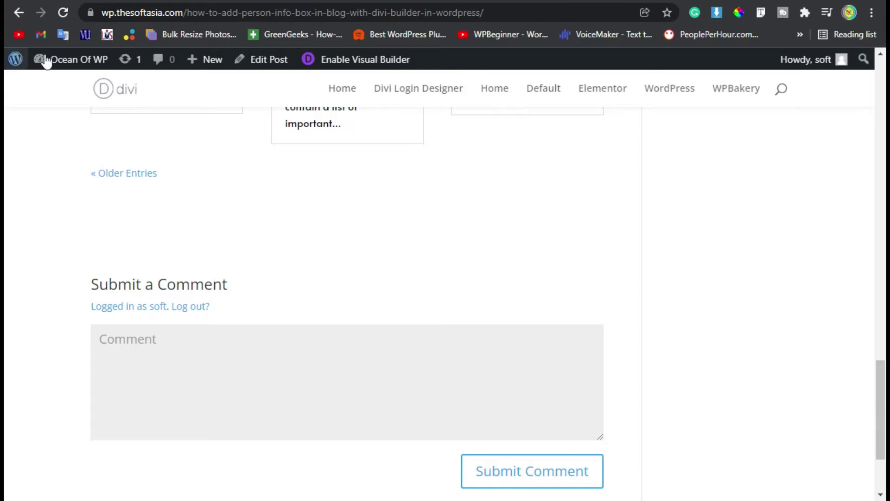
{"action": "mouse_move", "coordinate": [47, 60]}
{"action": "left_click", "coordinate": [88, 84]}
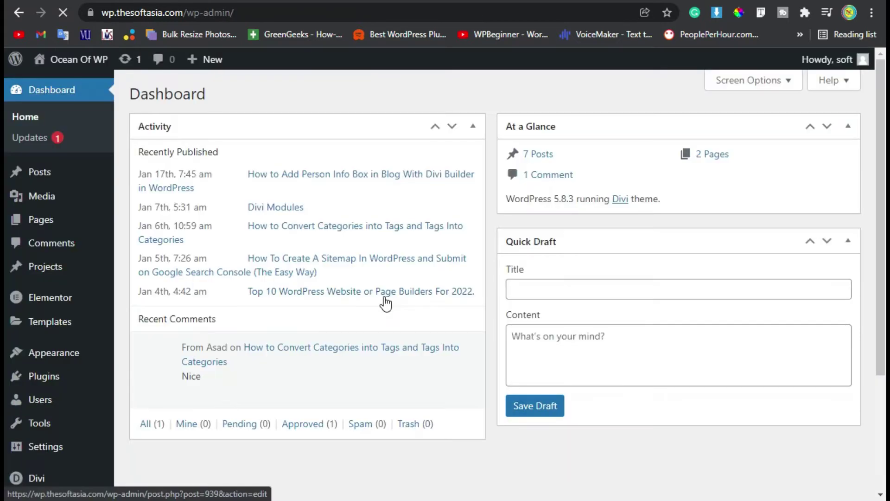
- Add a new page and title it 'Person Info'
{"action": "mouse_move", "coordinate": [71, 230]}
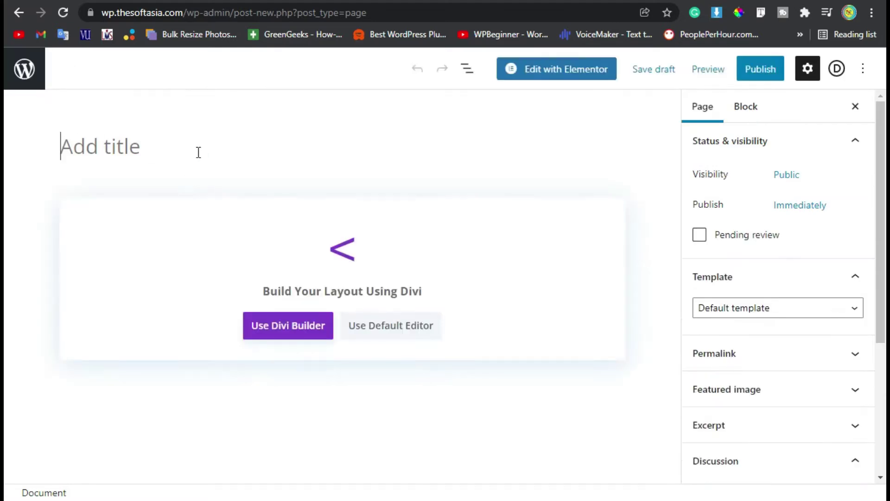
{"action": "left_click", "coordinate": [198, 152]}
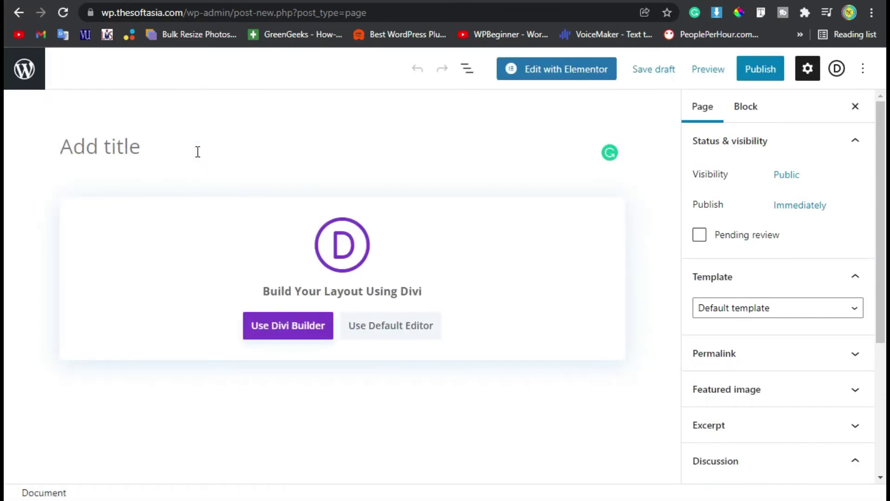
{"action": "type", "text": "Pers"}
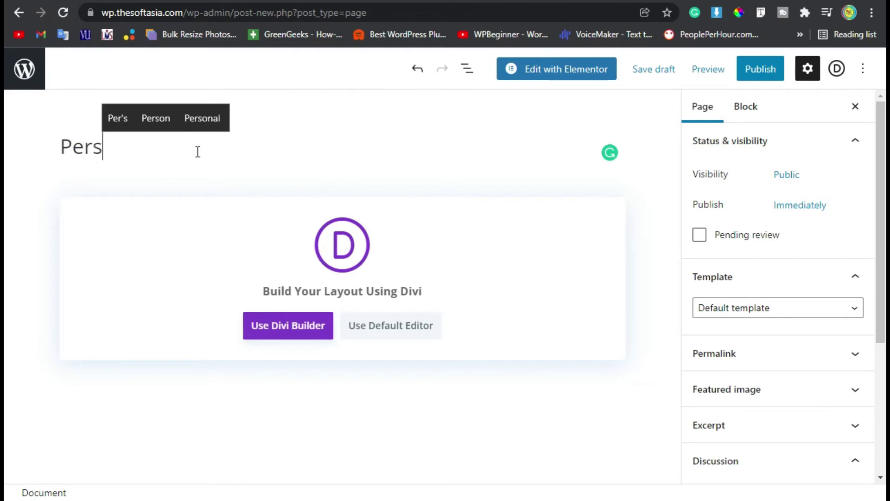
{"action": "type", "text": "on I"}
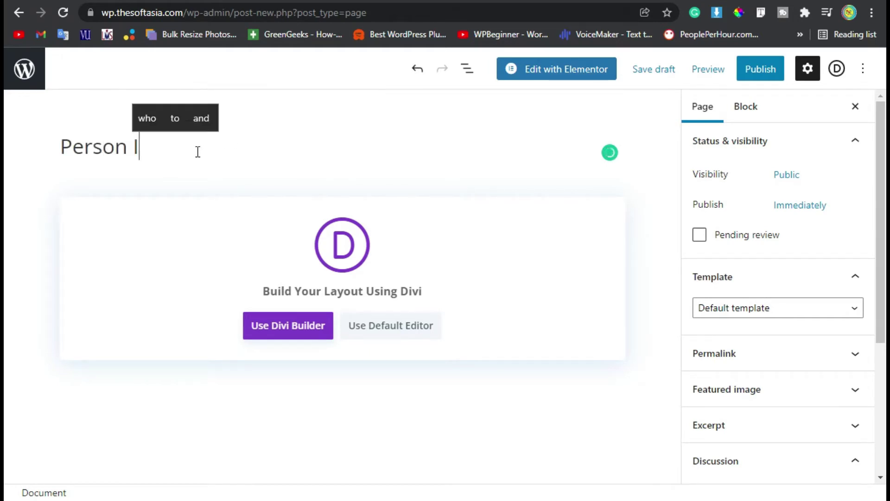
{"action": "type", "text": "nfo"}
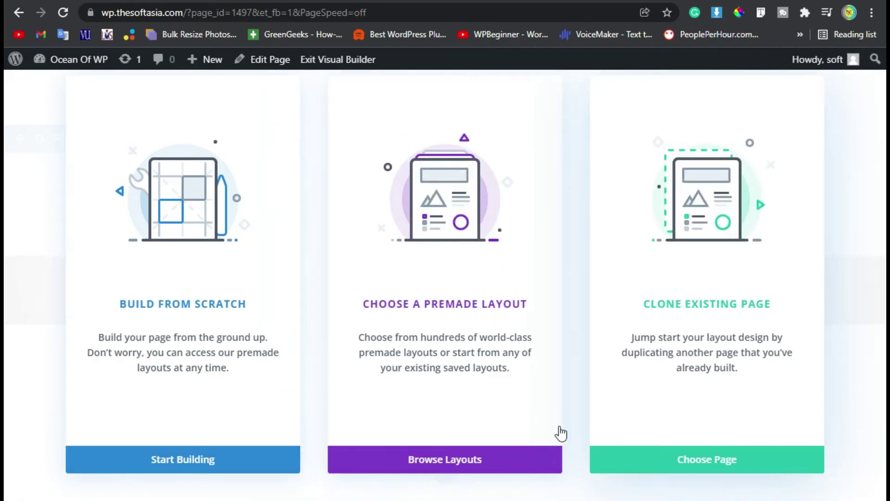
- Clone the 'How to Add Person Info Box in Blog With Divi Builder' post layout into the page
{"action": "left_click", "coordinate": [707, 460]}
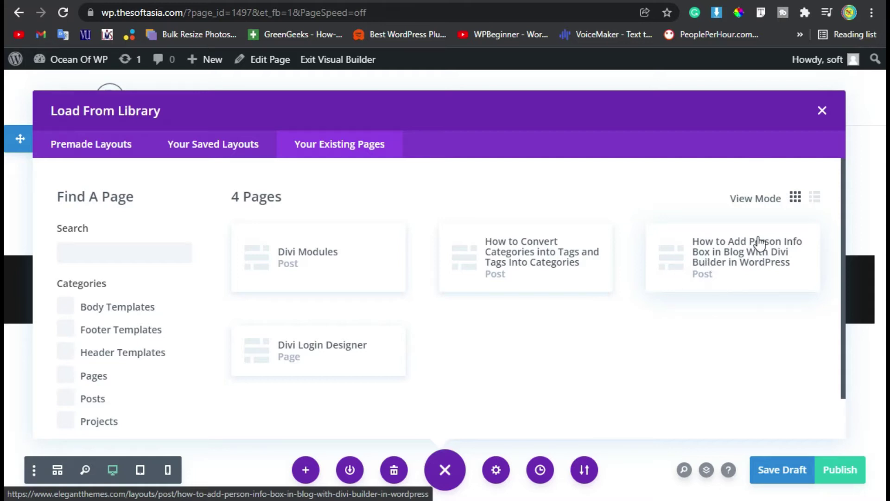
{"action": "left_click", "coordinate": [721, 263]}
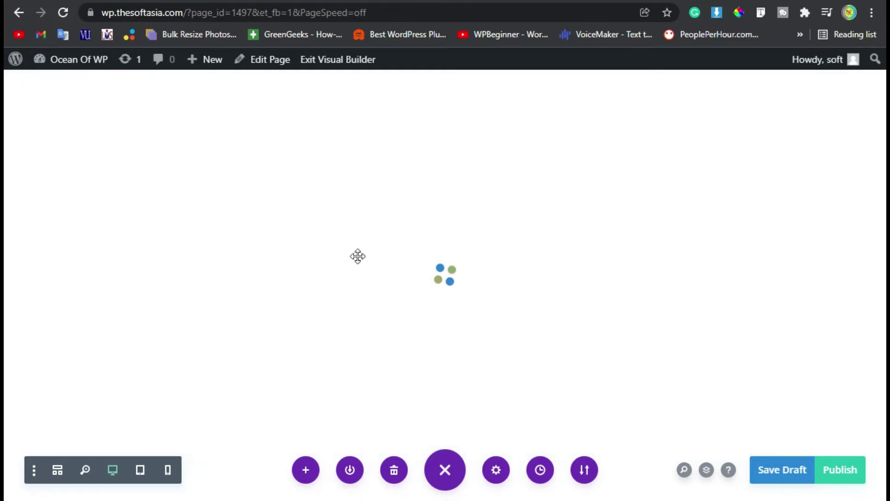
- Add a new regular section with a single-column row below the blog post cards
{"action": "scroll", "coordinate": [250, 251], "scroll_direction": "down", "scroll_amount": 20}
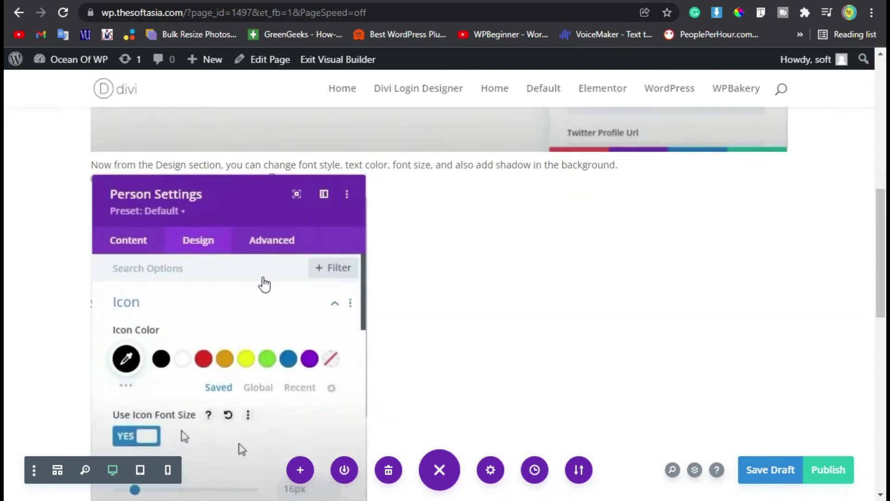
{"action": "scroll", "coordinate": [269, 306], "scroll_direction": "up", "scroll_amount": 20}
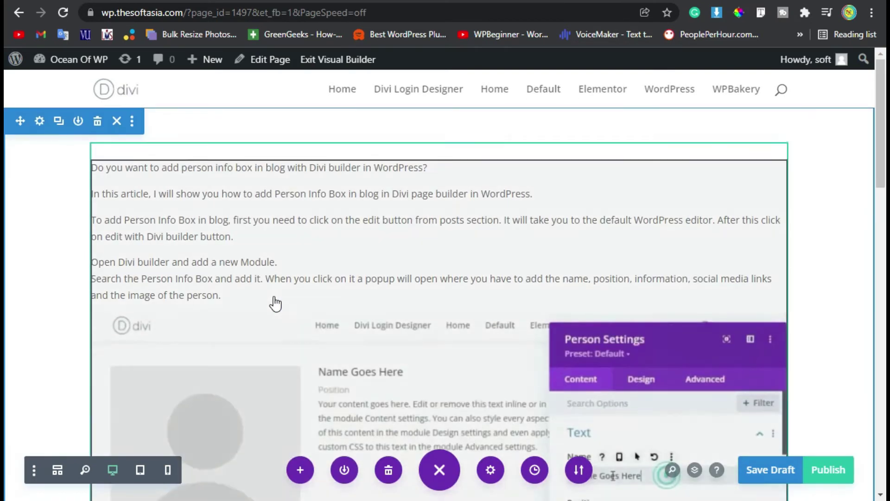
{"action": "scroll", "coordinate": [317, 316], "scroll_direction": "down", "scroll_amount": 5}
{"action": "scroll", "coordinate": [317, 316], "scroll_direction": "down", "scroll_amount": 10}
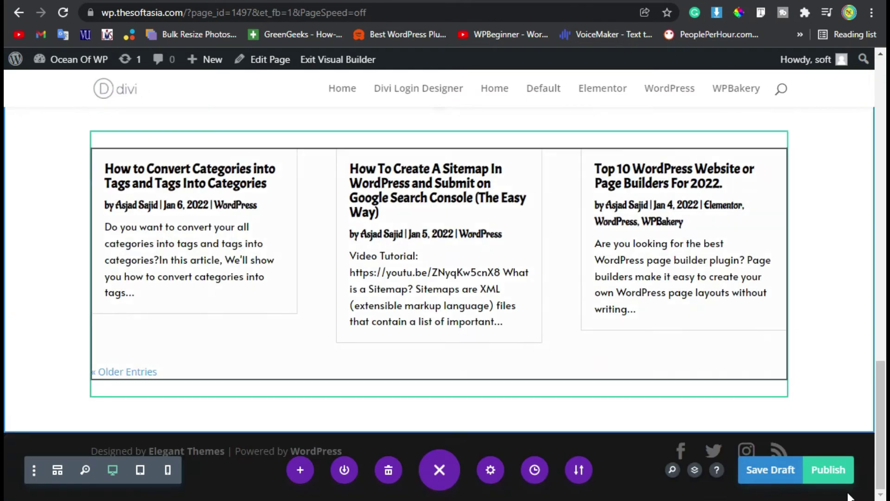
{"action": "left_click", "coordinate": [440, 471]}
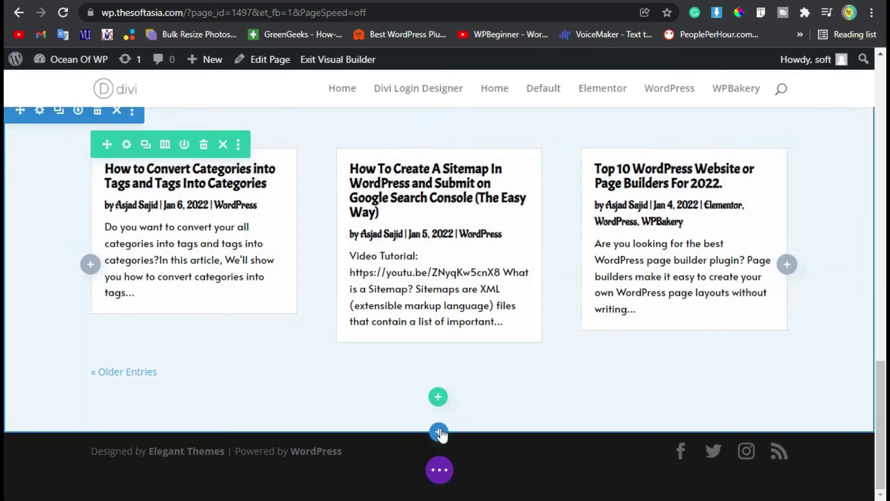
{"action": "left_click", "coordinate": [438, 431]}
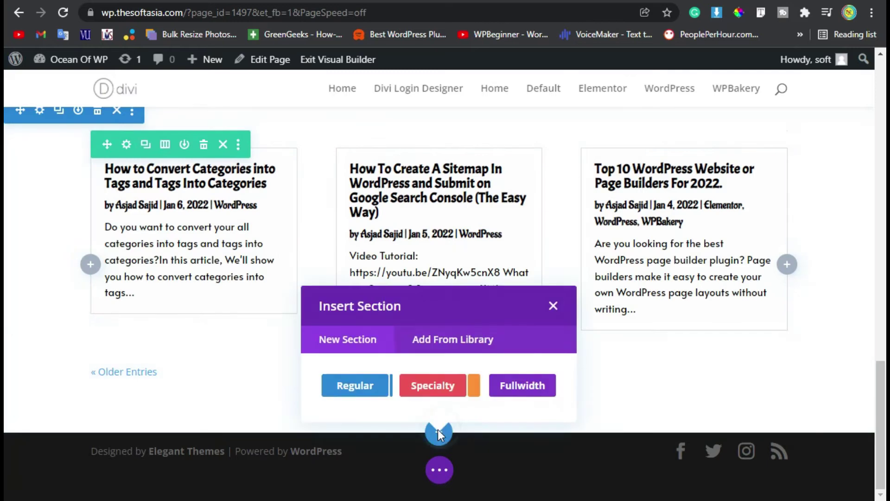
{"action": "left_click", "coordinate": [353, 388]}
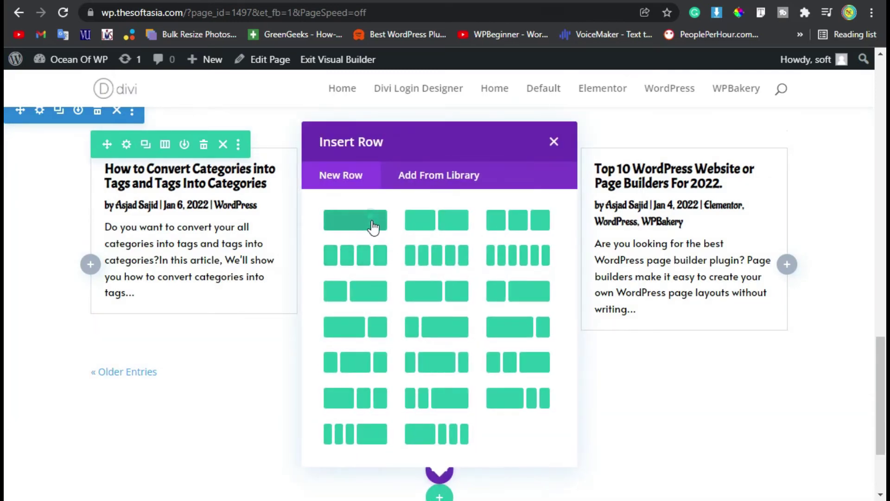
{"action": "left_click", "coordinate": [371, 224]}
- Add a Text module with the default placeholder paragraph to the new row
{"action": "scroll", "coordinate": [445, 334], "scroll_direction": "down", "scroll_amount": 2}
{"action": "scroll", "coordinate": [452, 325], "scroll_direction": "up", "scroll_amount": 2}
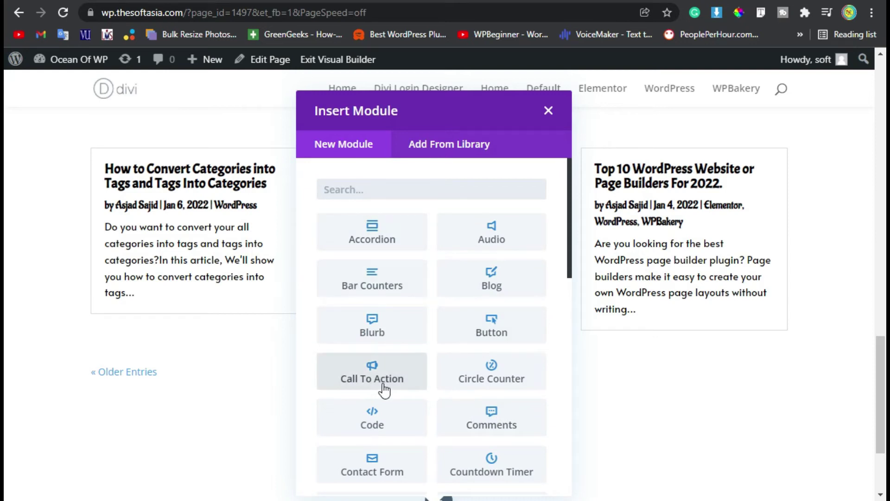
{"action": "type", "text": "text"}
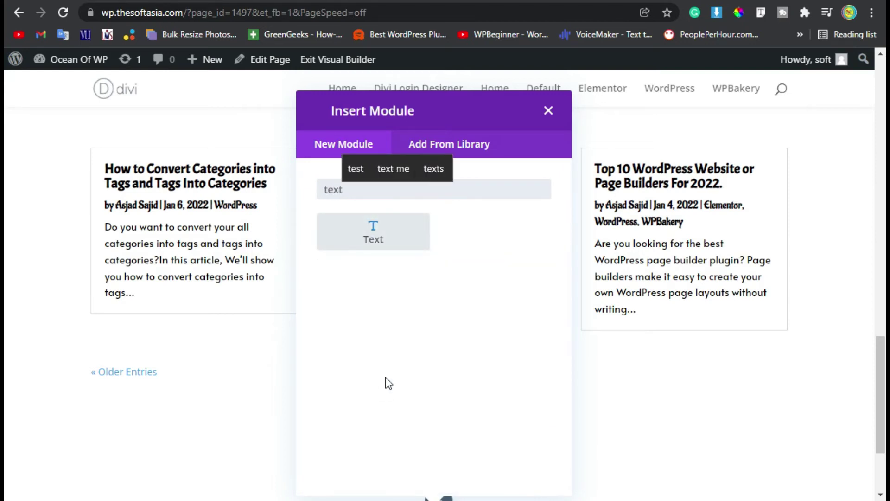
{"action": "left_click", "coordinate": [411, 249]}
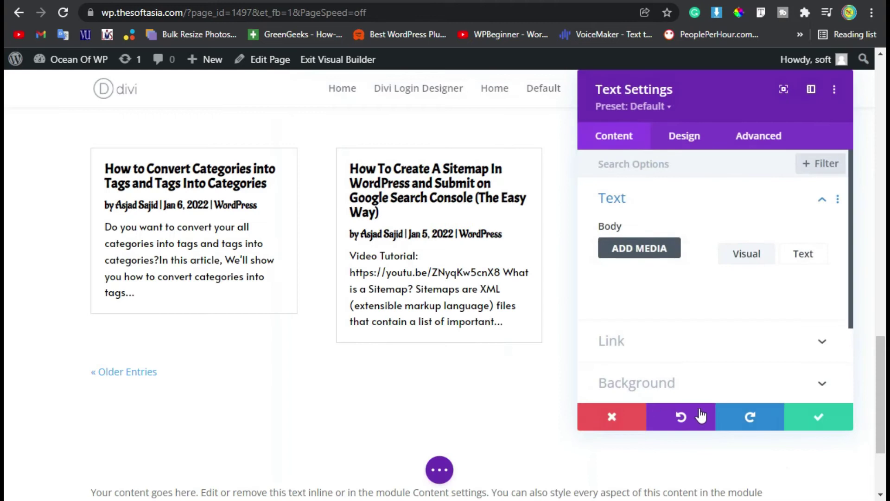
{"action": "scroll", "coordinate": [746, 264], "scroll_direction": "down", "scroll_amount": 2}
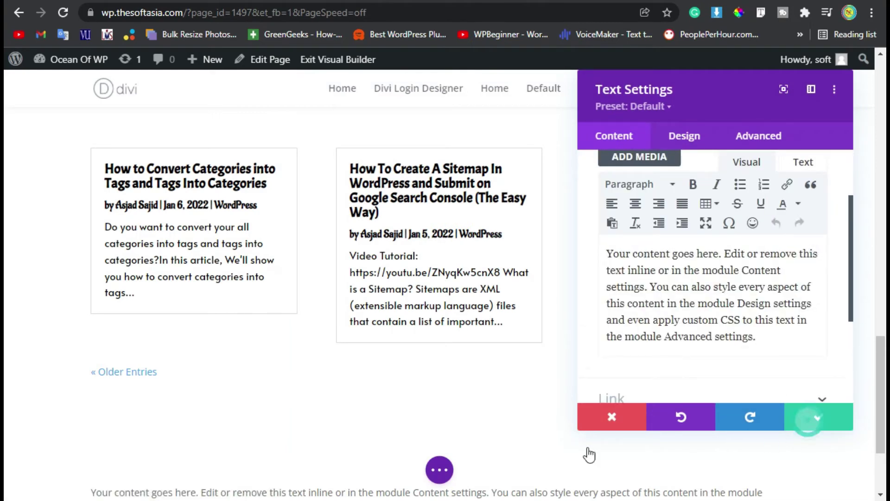
{"action": "scroll", "coordinate": [236, 436], "scroll_direction": "down", "scroll_amount": 3}
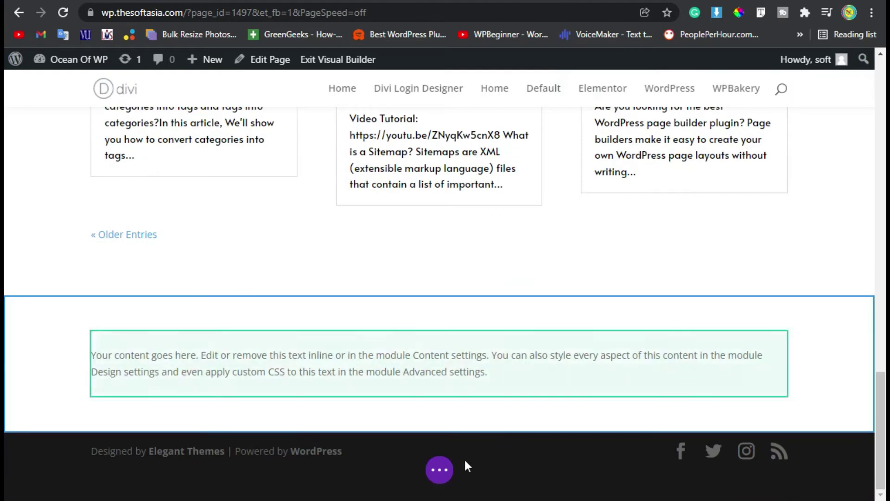
{"action": "left_click", "coordinate": [440, 470]}
- Insert a one-column row below the text and add an Image module to it
{"action": "left_click", "coordinate": [440, 470]}
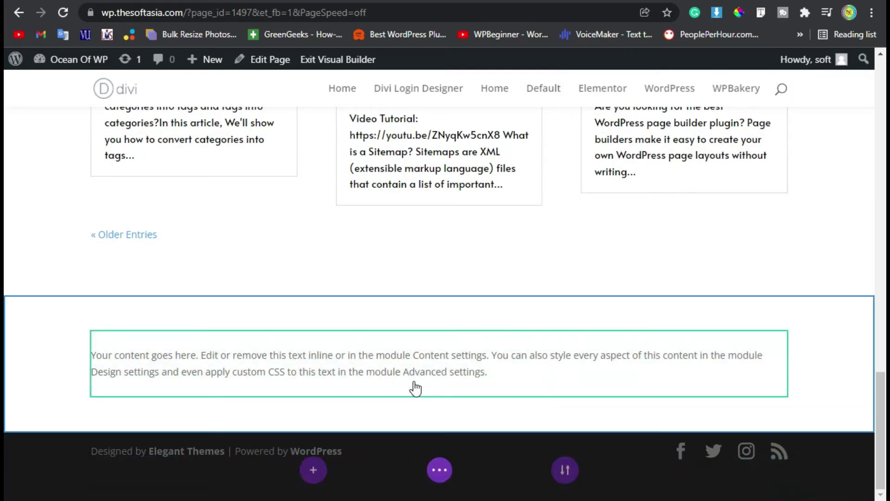
{"action": "left_click", "coordinate": [438, 397]}
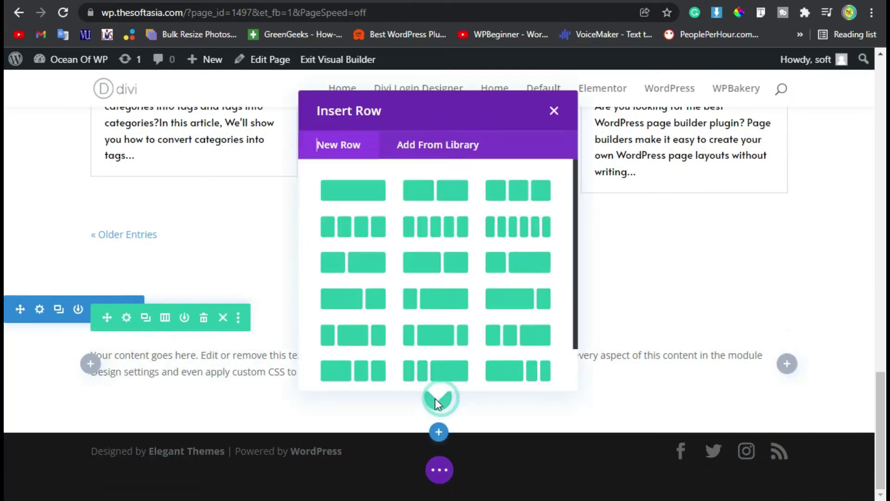
{"action": "left_click", "coordinate": [365, 200]}
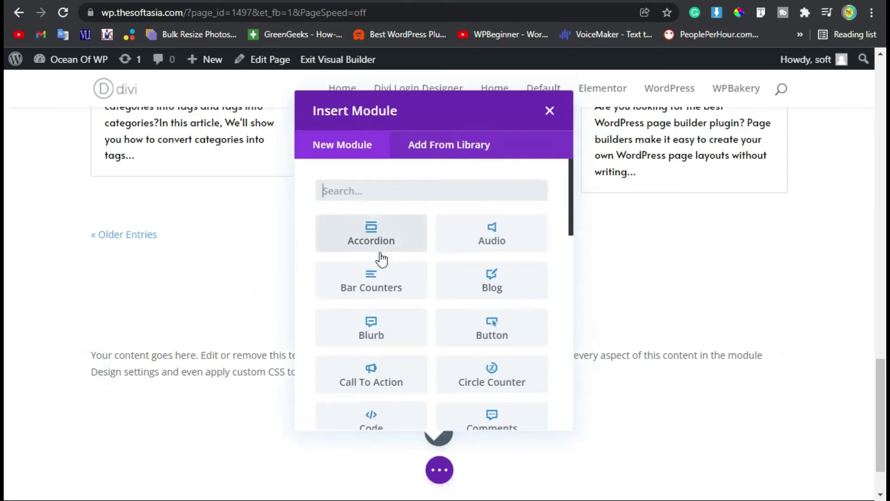
{"action": "type", "text": "imag"}
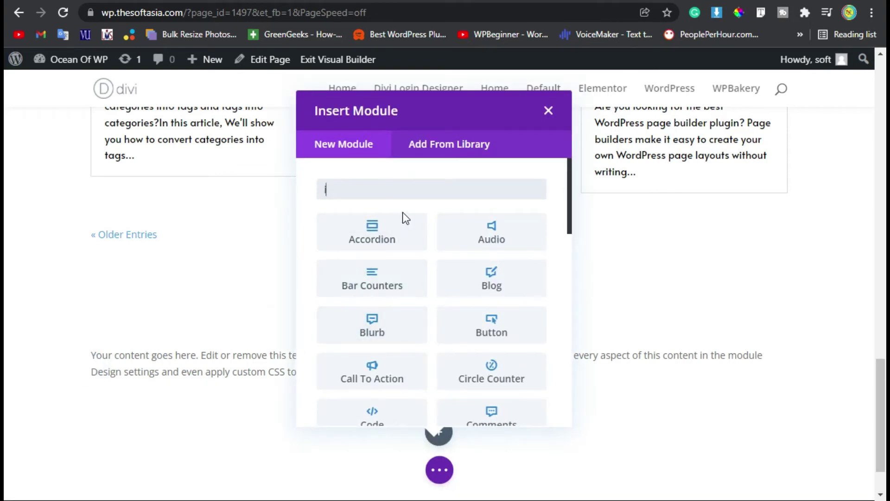
{"action": "left_click_drag", "start_coordinate": [388, 212], "coordinate": [390, 240]}
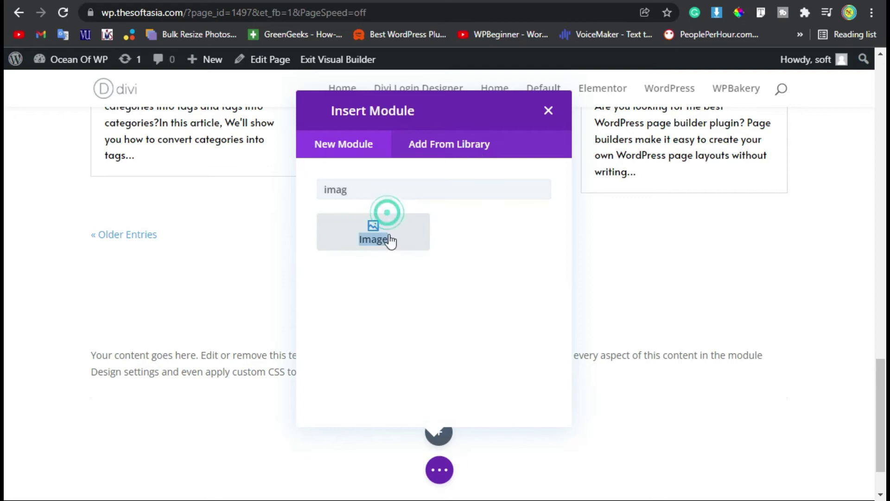
- Set the Image module to the Home Tours picture from the Media Library
{"action": "left_click", "coordinate": [691, 278]}
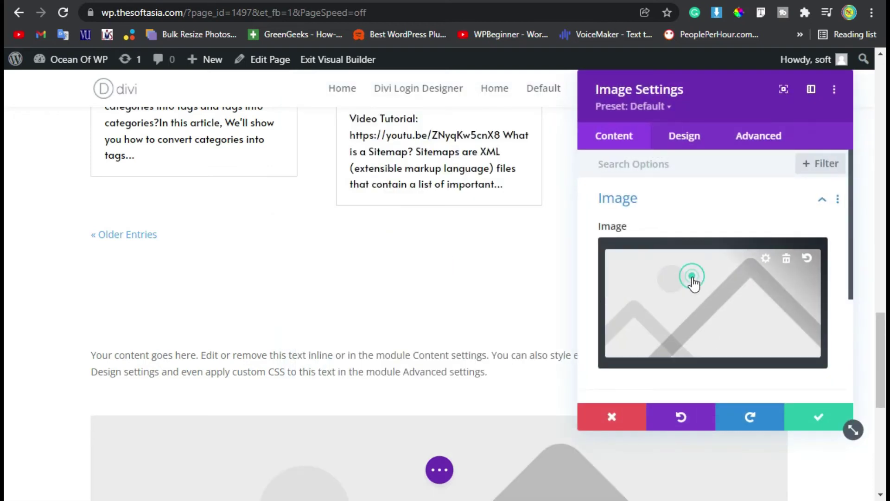
{"action": "left_click", "coordinate": [275, 116]}
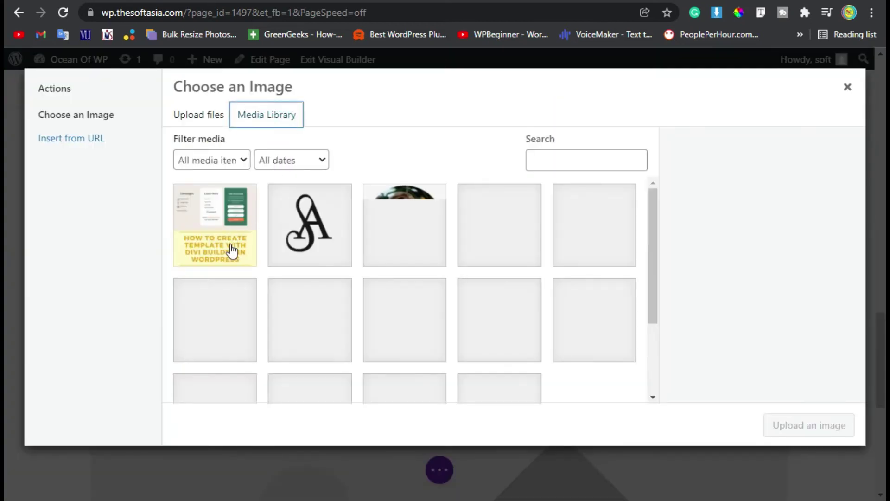
{"action": "scroll", "coordinate": [417, 309], "scroll_direction": "down", "scroll_amount": 2}
{"action": "scroll", "coordinate": [417, 312], "scroll_direction": "up", "scroll_amount": 2}
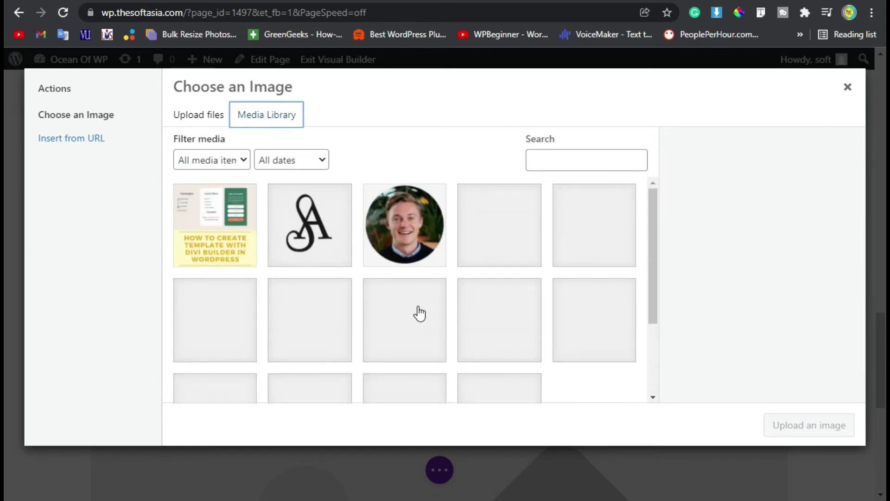
{"action": "left_click", "coordinate": [306, 329]}
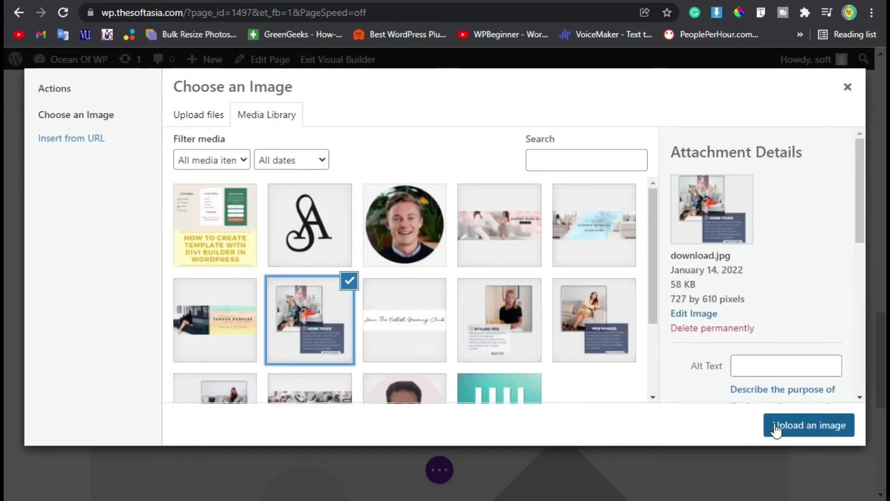
{"action": "left_click", "coordinate": [822, 433]}
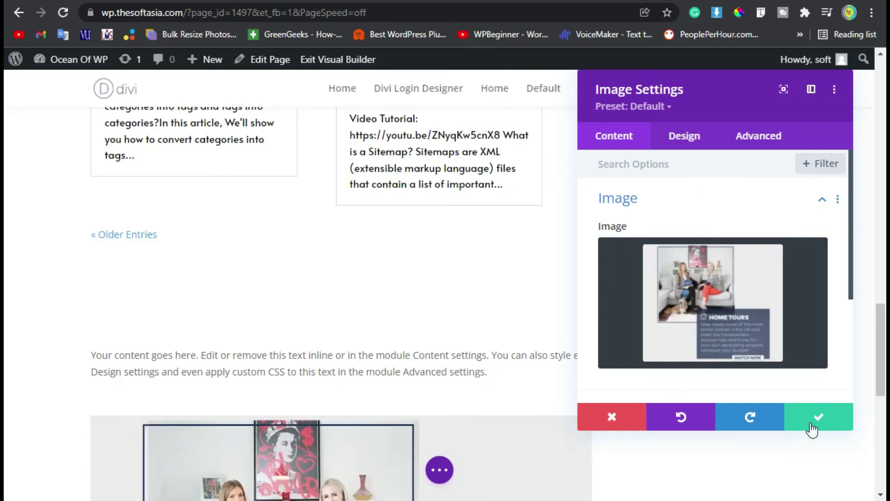
{"action": "scroll", "coordinate": [879, 348], "scroll_direction": "down", "scroll_amount": 4}
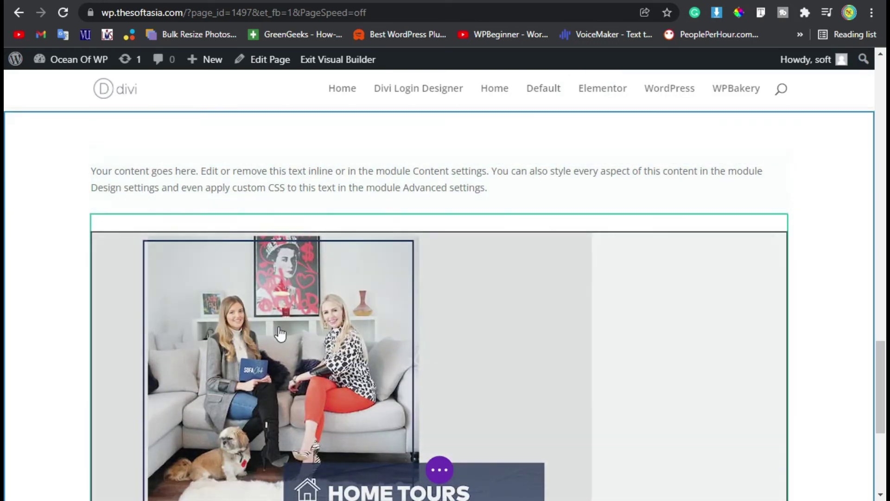
{"action": "scroll", "coordinate": [512, 342], "scroll_direction": "down", "scroll_amount": 6}
- Exit the Visual Builder to view the page normally
{"action": "left_click", "coordinate": [439, 471]}
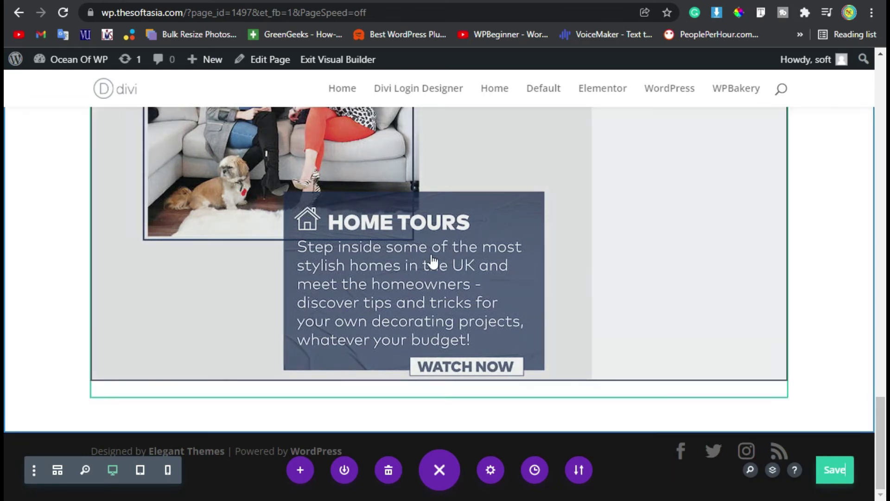
{"action": "left_click", "coordinate": [336, 60]}
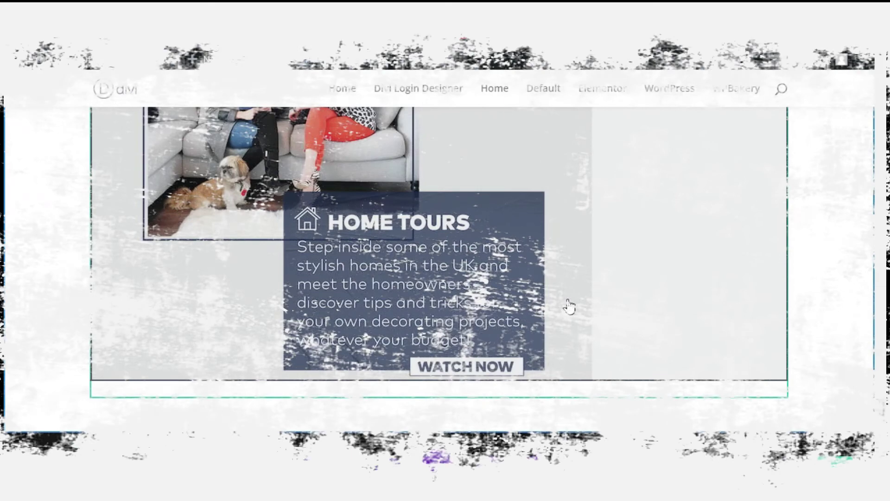
- Scroll through the live Person Info page to check the new text and Home Tours image
{"action": "scroll", "coordinate": [144, 335], "scroll_direction": "down", "scroll_amount": 15}
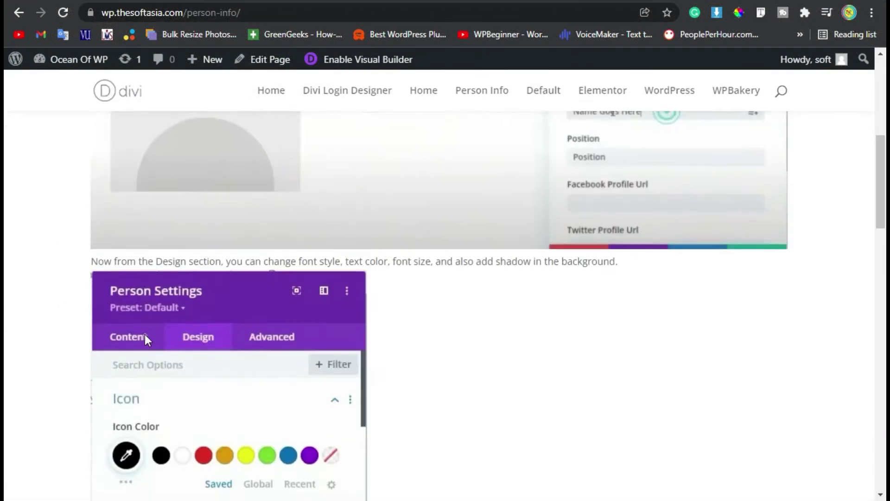
{"action": "scroll", "coordinate": [153, 341], "scroll_direction": "down", "scroll_amount": 6}
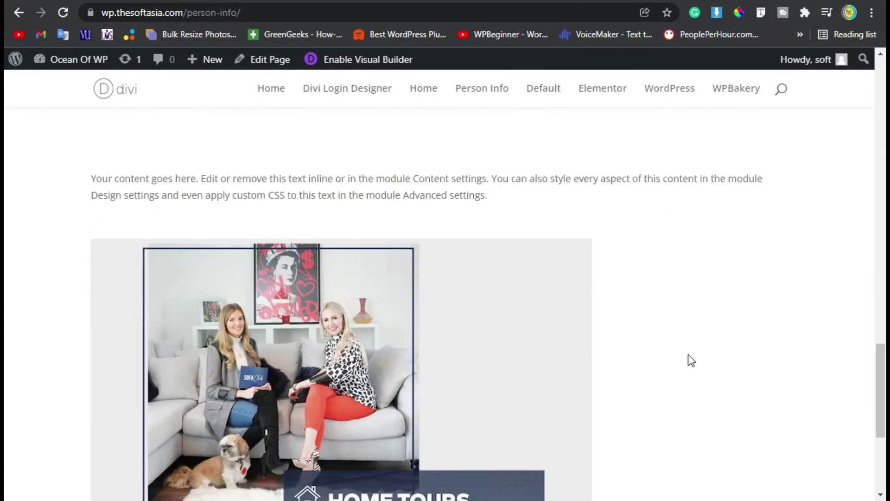
{"action": "scroll", "coordinate": [416, 364], "scroll_direction": "down", "scroll_amount": 5}
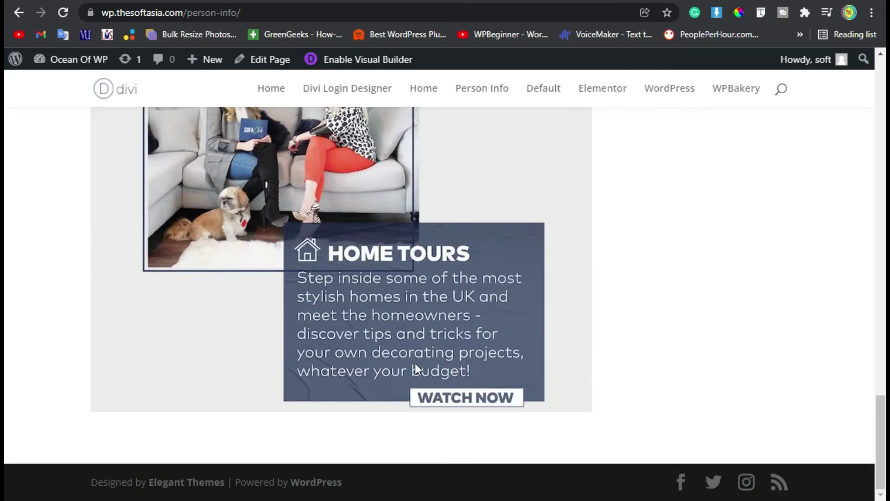
{"action": "scroll", "coordinate": [353, 408], "scroll_direction": "up", "scroll_amount": 20}
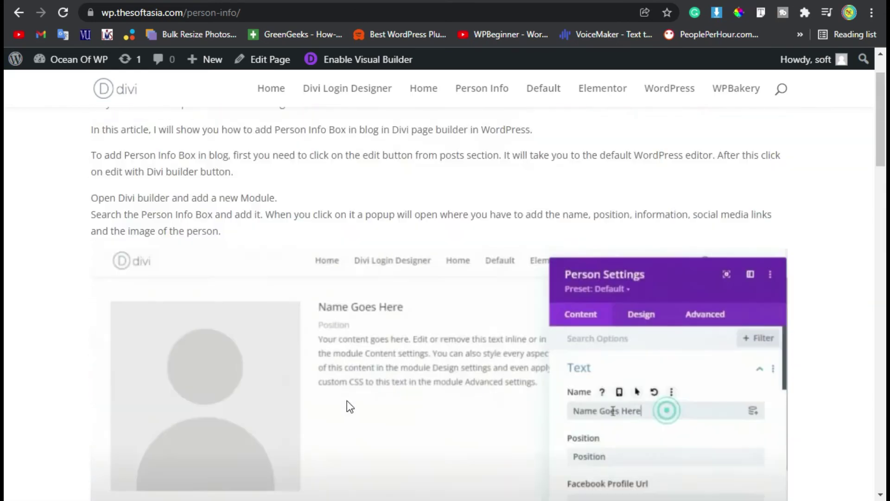
{"action": "scroll", "coordinate": [341, 405], "scroll_direction": "down", "scroll_amount": 5}
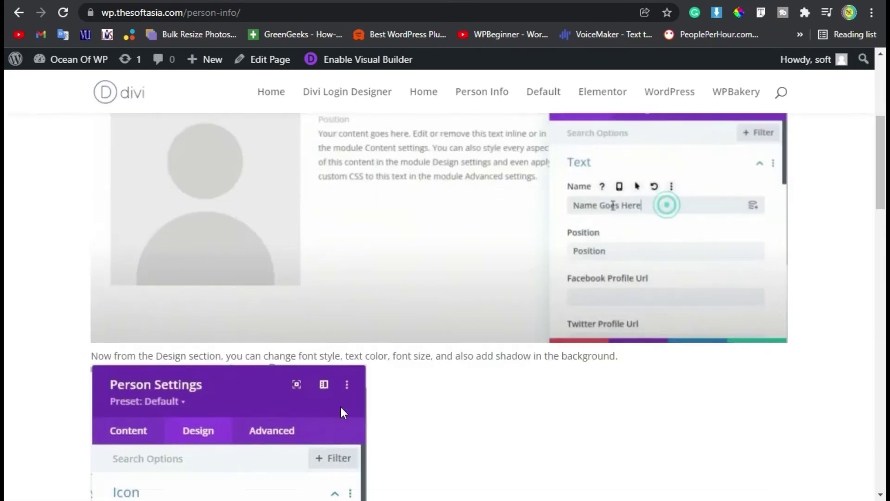